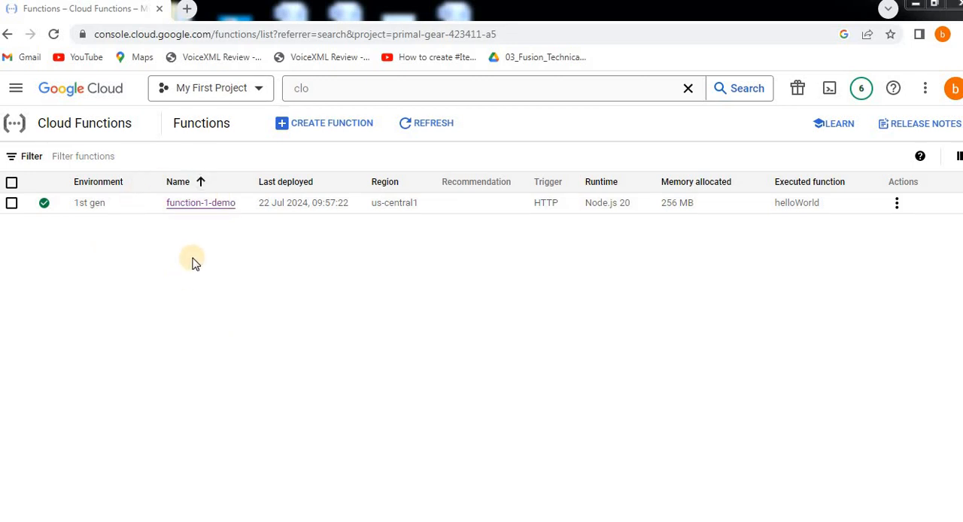
# Step: Start creating a new cloud function and set its environment to 2nd gen
pyautogui.click(345, 125)
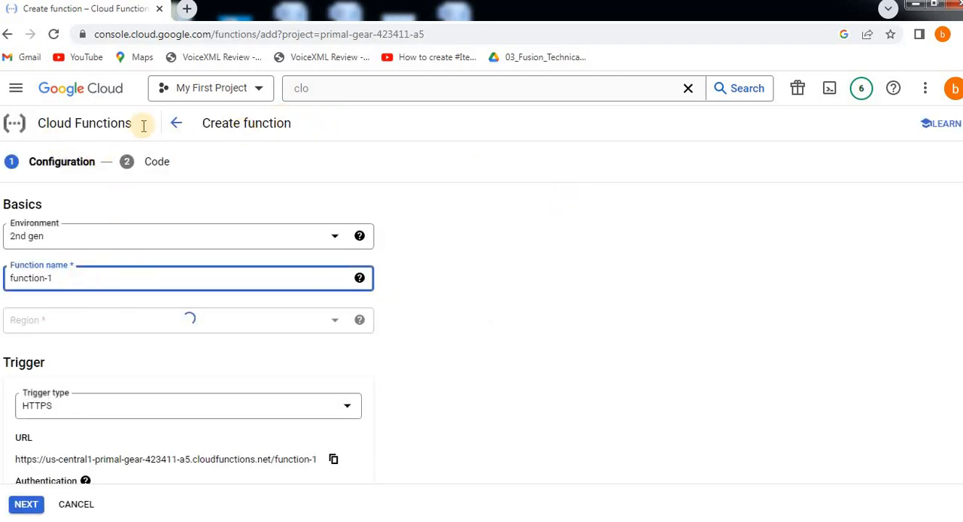
pyautogui.click(79, 242)
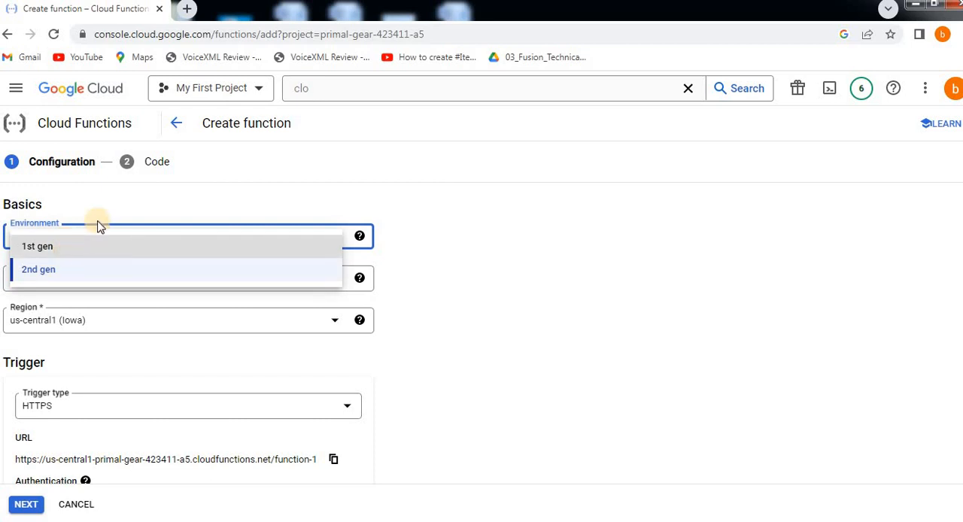
pyautogui.click(53, 248)
pyautogui.click(52, 249)
pyautogui.click(48, 272)
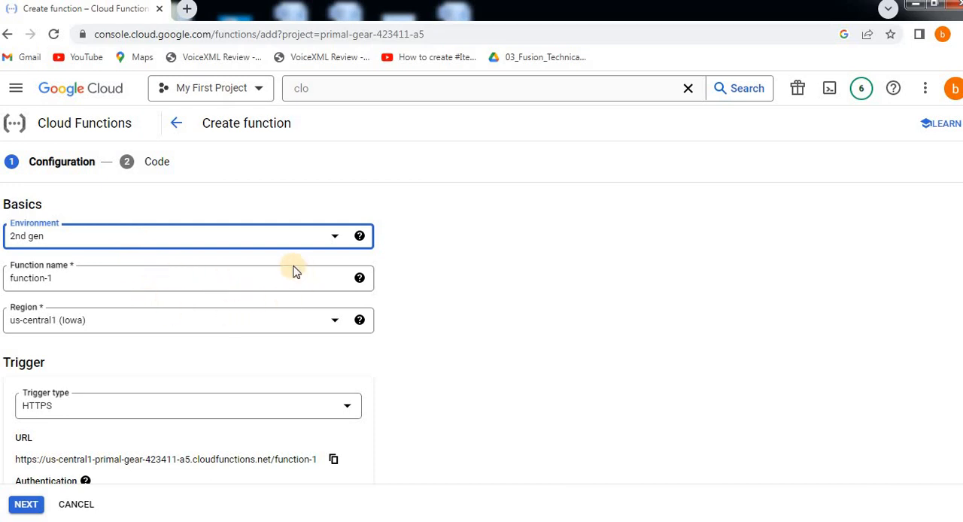
# Step: Name the function cloudfunction-secondgen-demo
pyautogui.click(63, 278)
pyautogui.hotkey('ctrl', 'a')
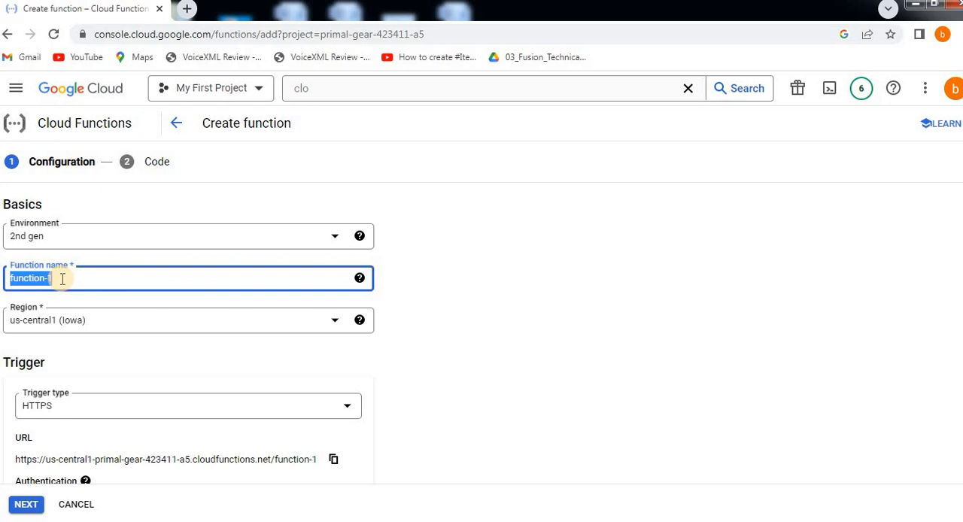
pyautogui.write('cloudfun')
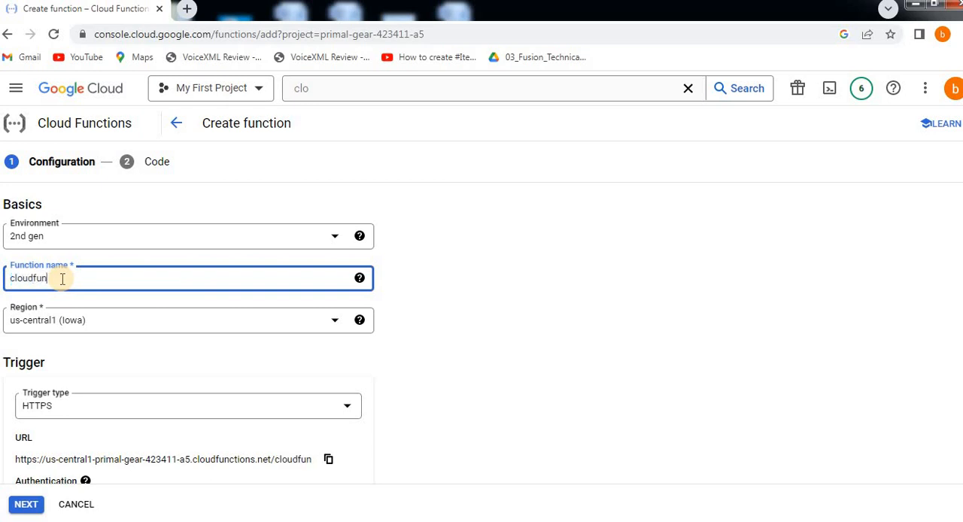
pyautogui.write('ction-')
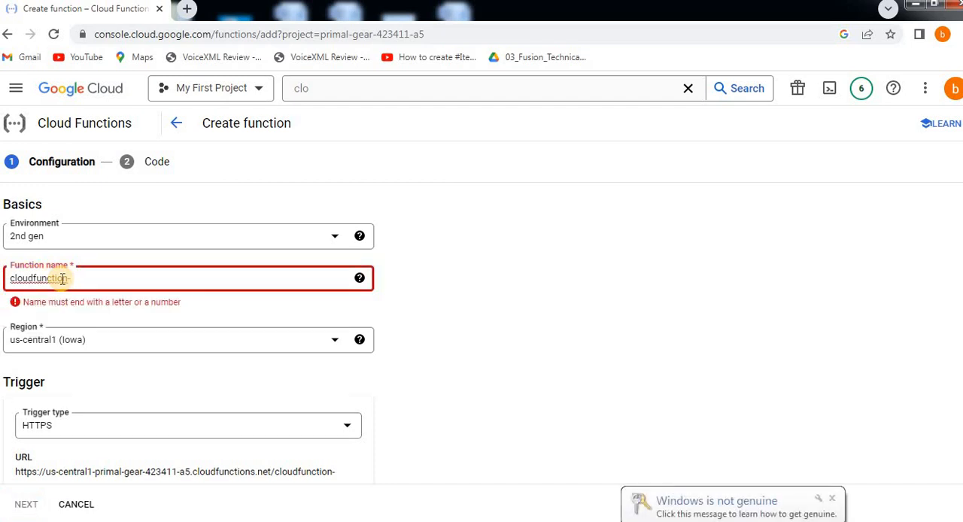
pyautogui.write('second')
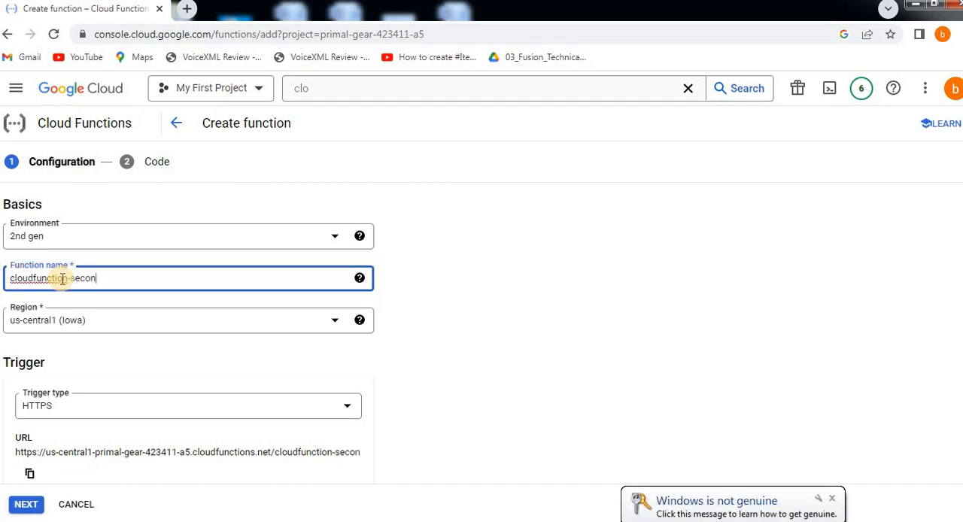
pyautogui.click(836, 500)
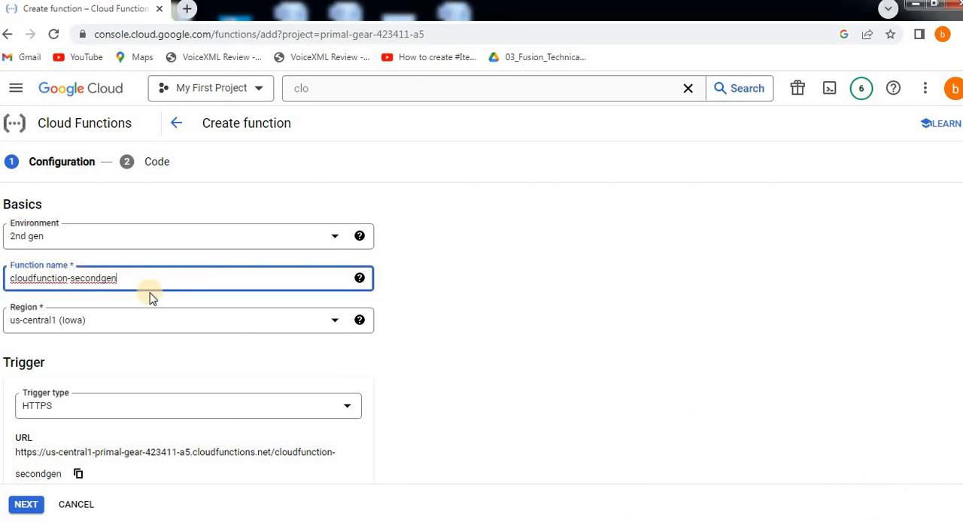
pyautogui.write('-demo')
# Step: Keep the HTTPS trigger type, allow unauthenticated invocations, and proceed to the function's code stage
pyautogui.scroll(-1, 61, 354)
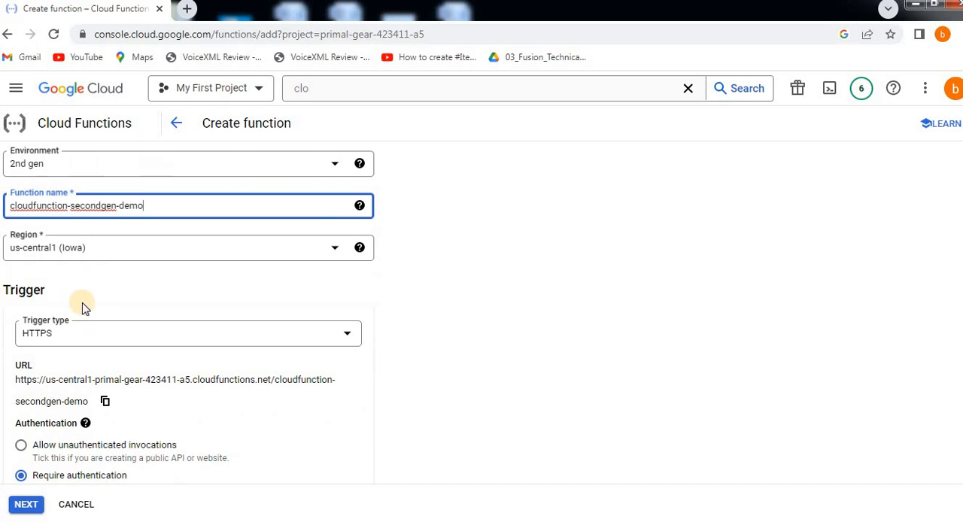
pyautogui.scroll(1, 83, 309)
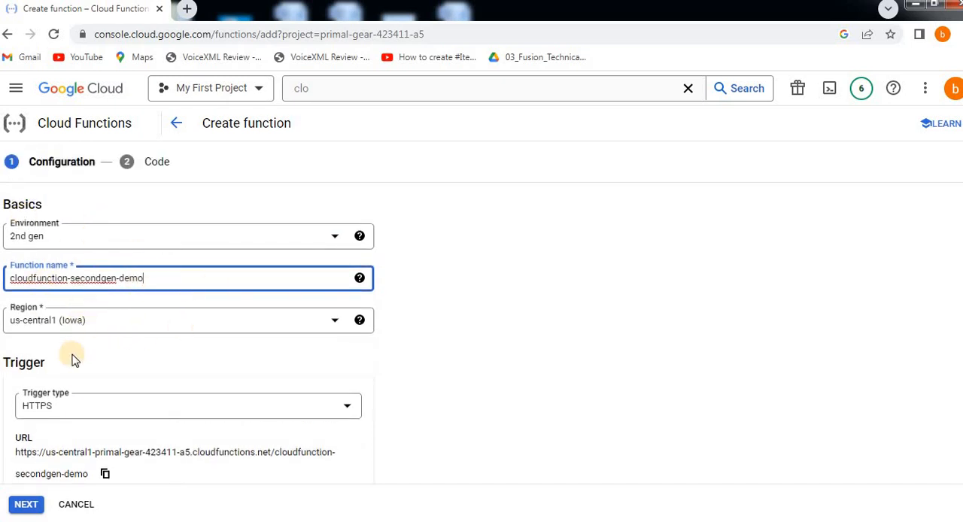
pyautogui.scroll(-1, 96, 342)
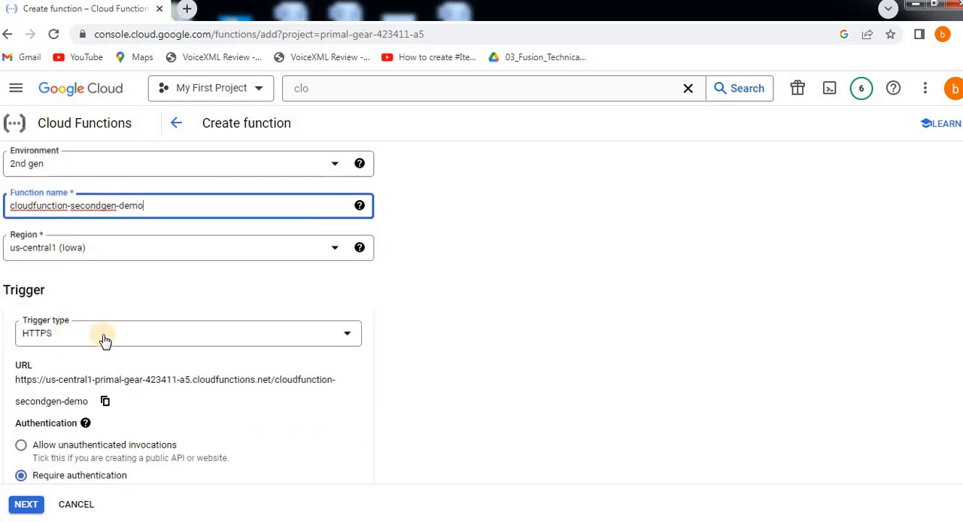
pyautogui.click(180, 333)
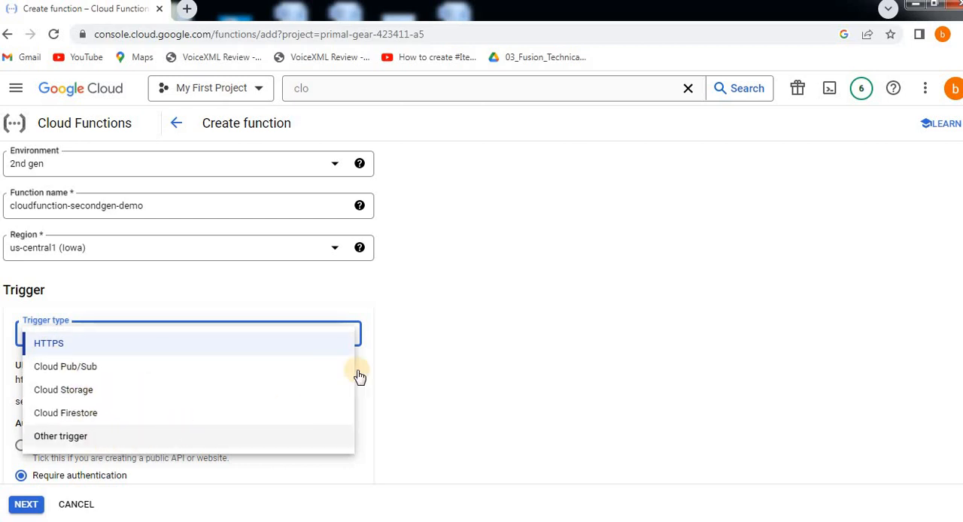
pyautogui.click(141, 335)
pyautogui.scroll(-2, 136, 335)
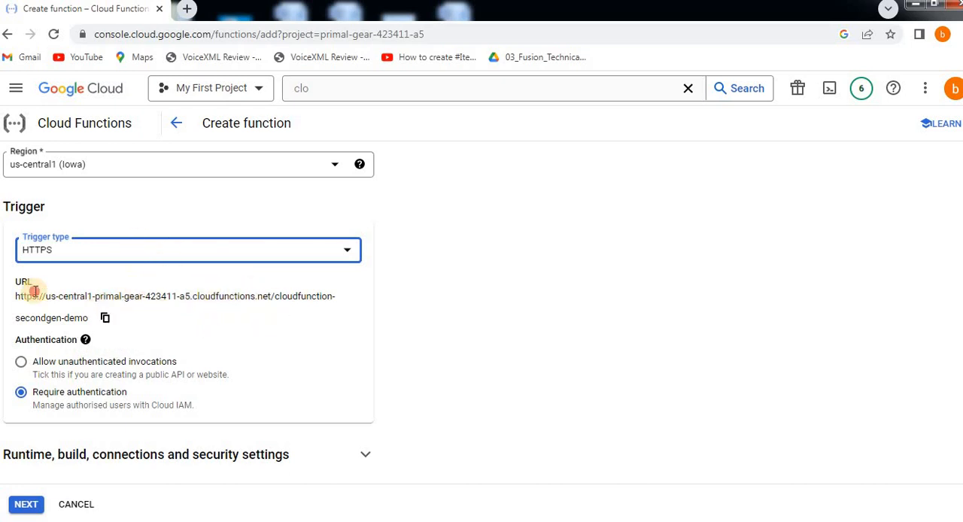
pyautogui.moveTo(33, 296); pyautogui.dragTo(307, 310)
pyautogui.click(267, 329)
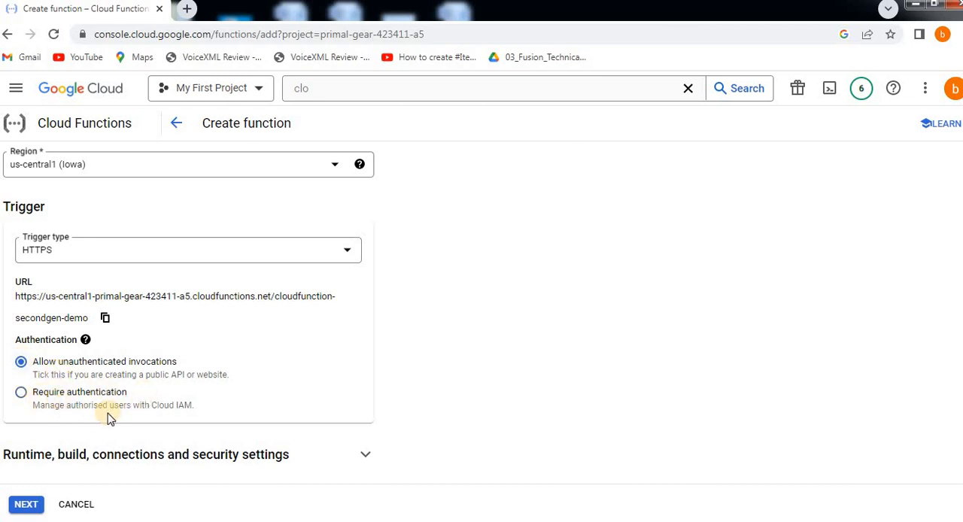
pyautogui.click(26, 506)
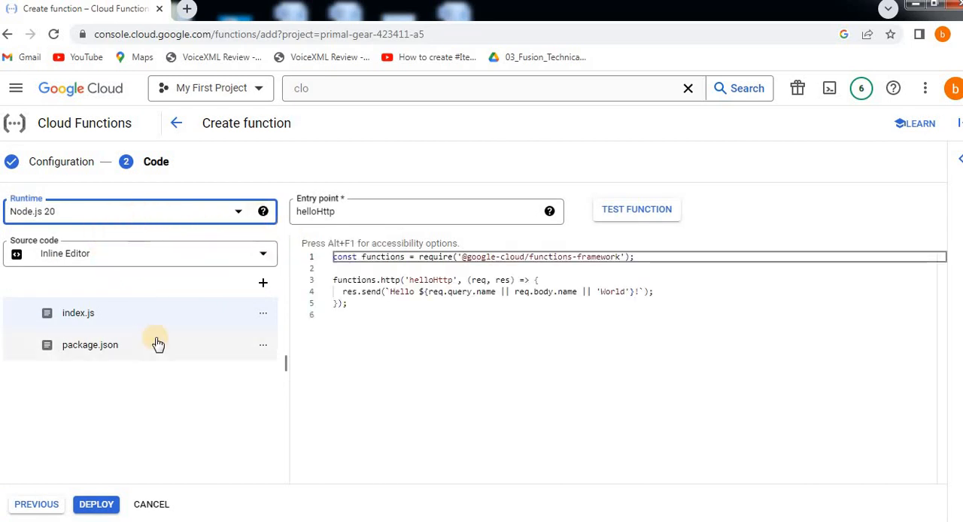
# Step: Review the available runtimes, leaving Node.js 20 selected
pyautogui.click(149, 211)
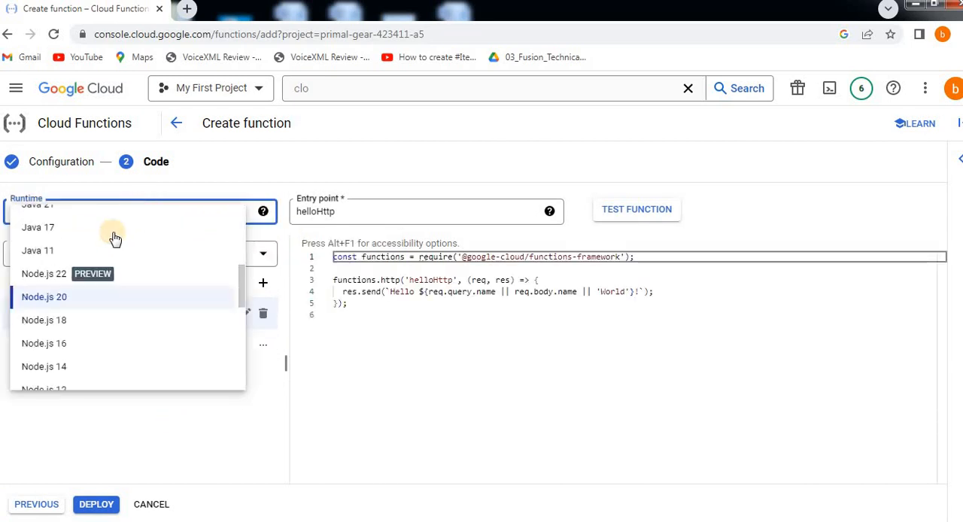
pyautogui.scroll(-5, 101, 370)
pyautogui.scroll(8, 105, 259)
pyautogui.scroll(3, 105, 259)
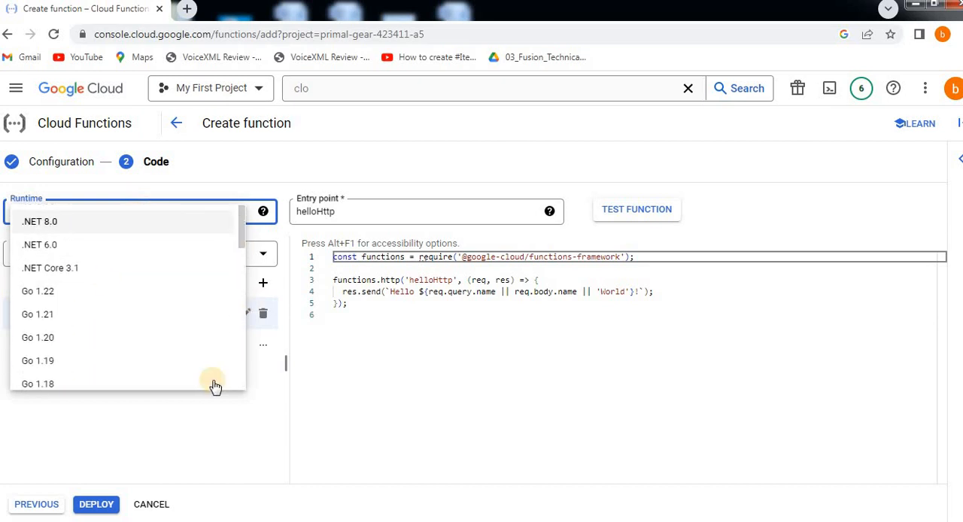
pyautogui.click(449, 406)
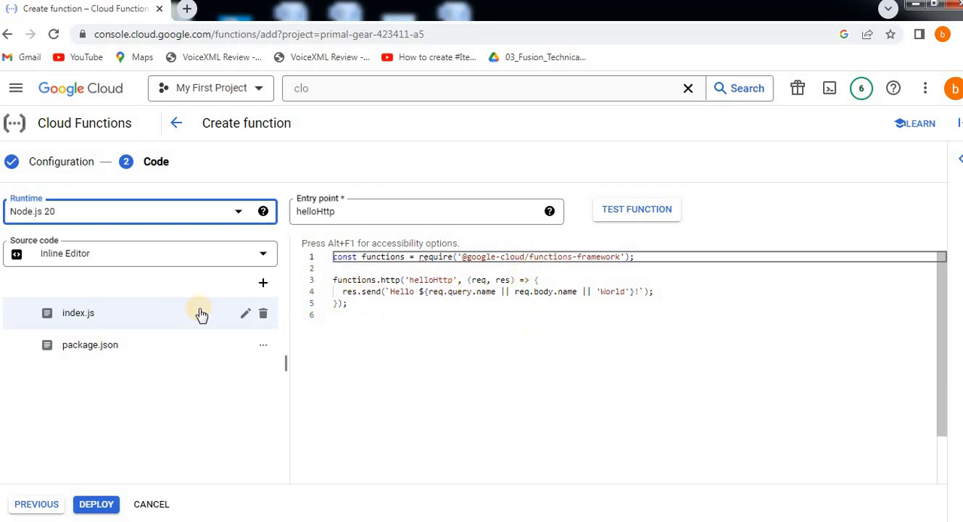
# Step: Deploy the function with the default helloHttp code in index.js
pyautogui.click(580, 292)
pyautogui.click(502, 367)
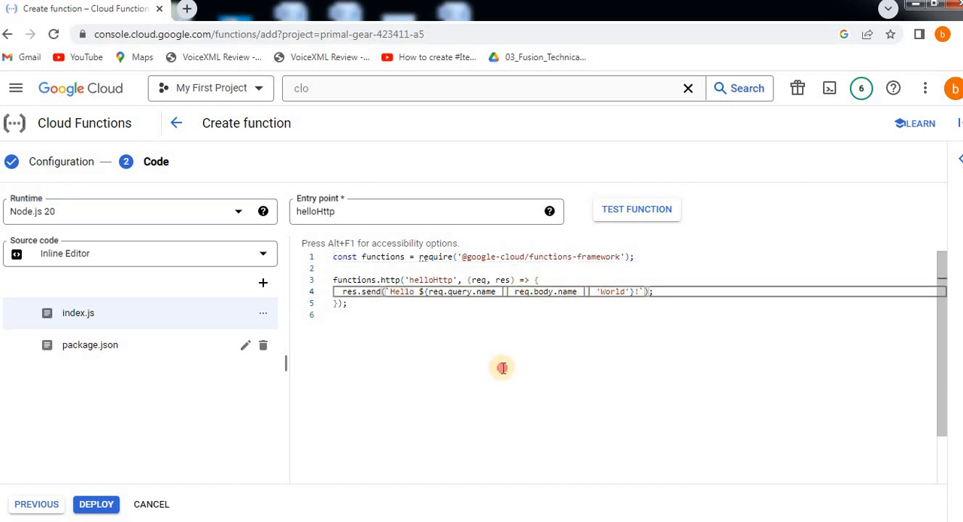
pyautogui.click(92, 505)
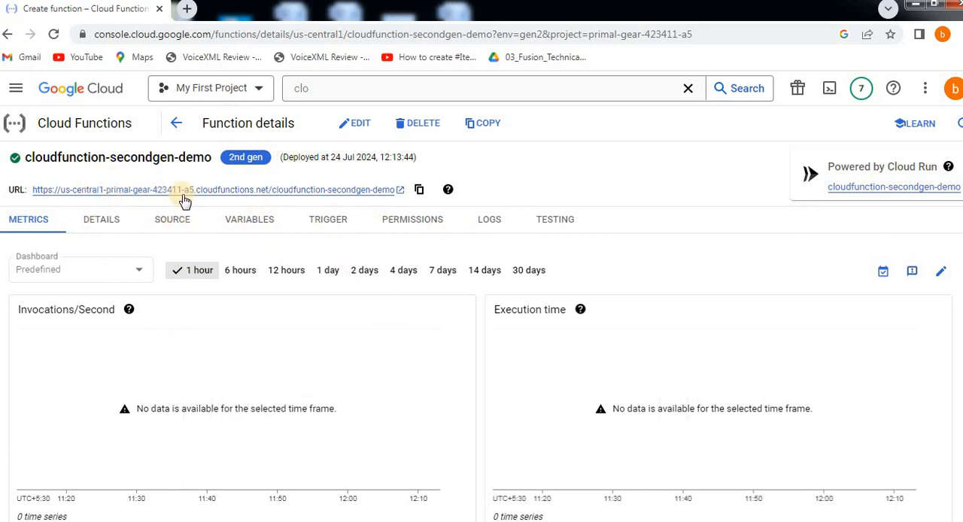
# Step: Edit the deployed function's index.js so the fallback text reads 'World BestTchLearn V2', and redeploy it
pyautogui.click(355, 129)
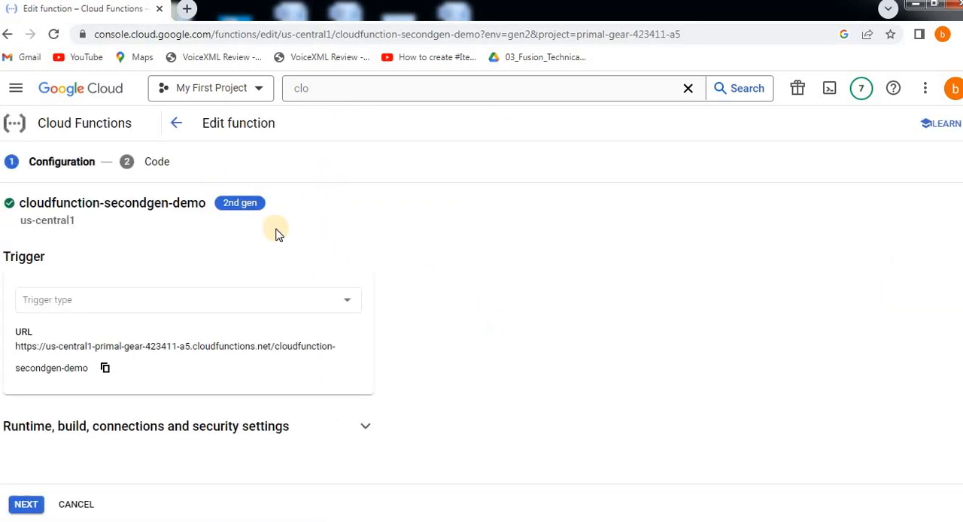
pyautogui.click(34, 504)
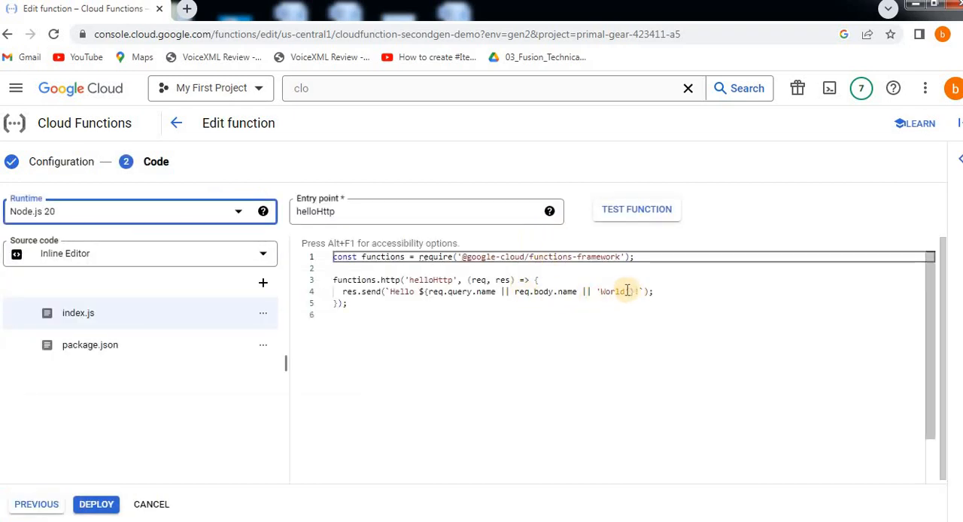
pyautogui.click(625, 292)
pyautogui.press('Right')
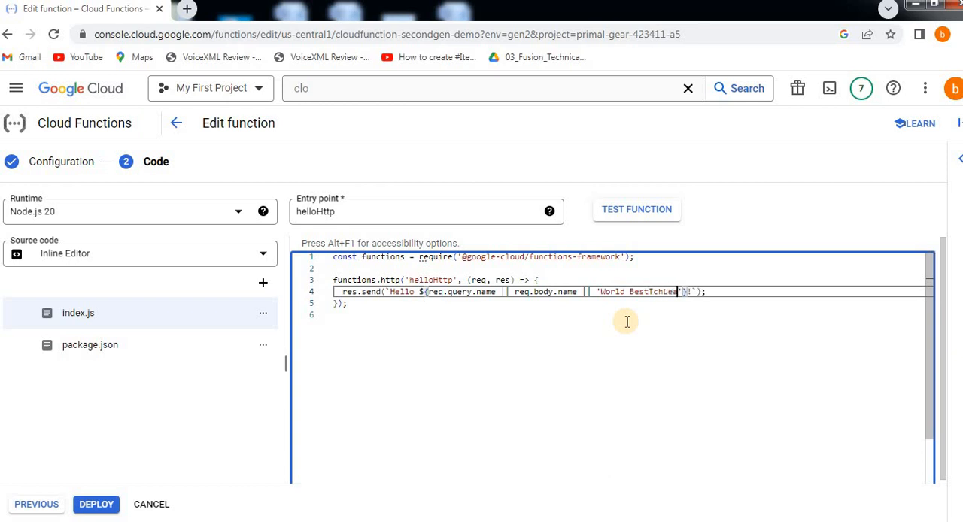
pyautogui.write('2')
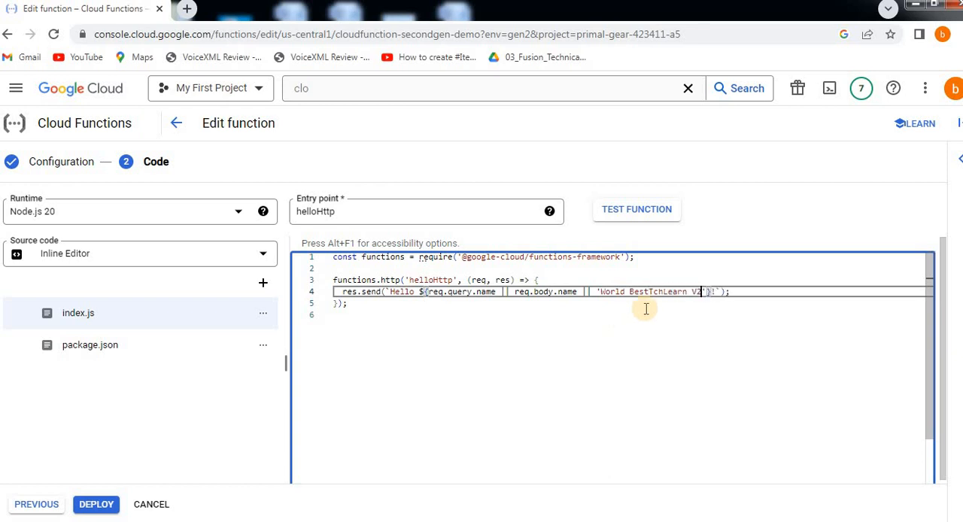
pyautogui.click(120, 506)
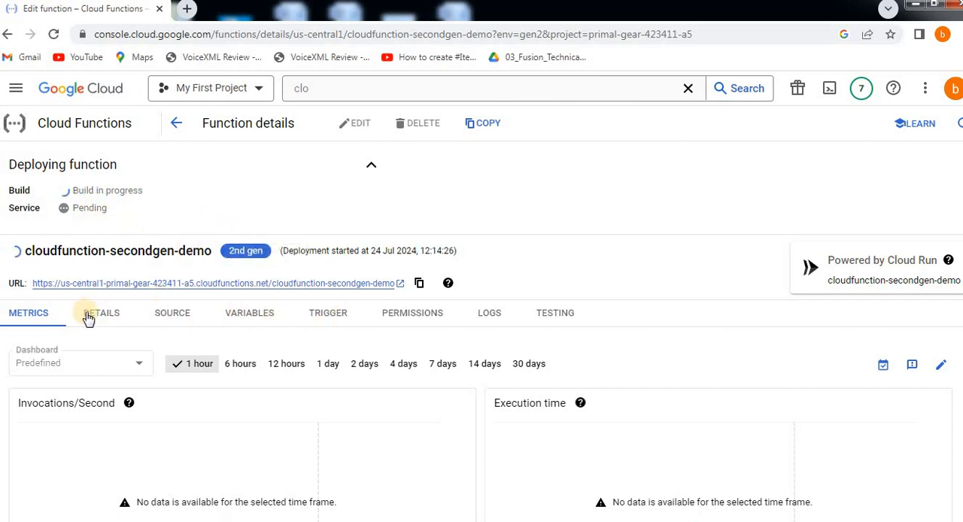
# Step: Examine the function's details, source, variables, trigger, permissions, logs and testing pages during deployment
pyautogui.click(128, 325)
pyautogui.click(190, 319)
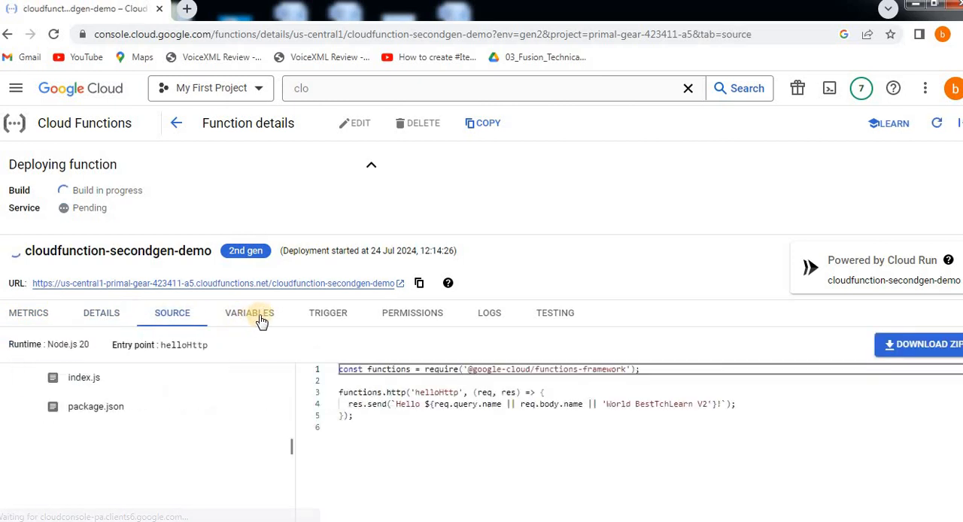
pyautogui.click(262, 319)
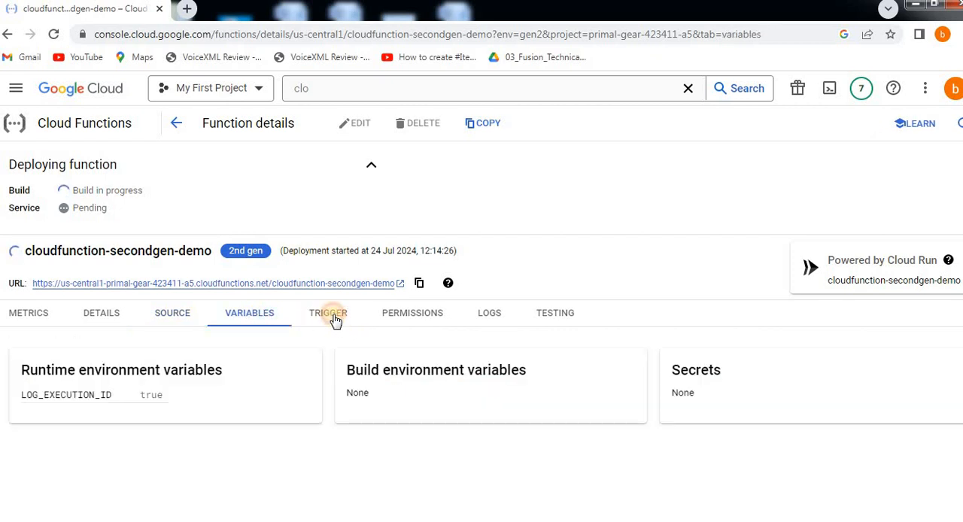
pyautogui.click(335, 320)
pyautogui.click(400, 321)
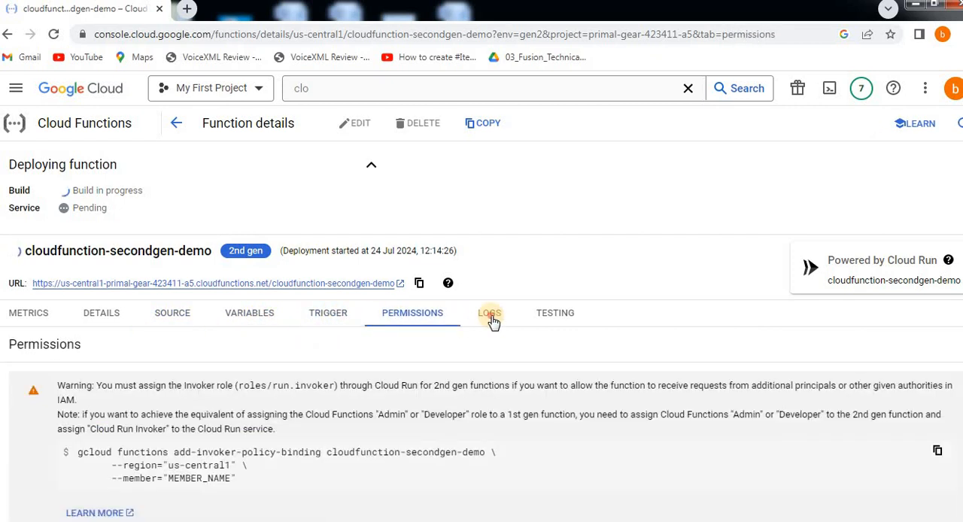
pyautogui.click(491, 319)
pyautogui.click(554, 317)
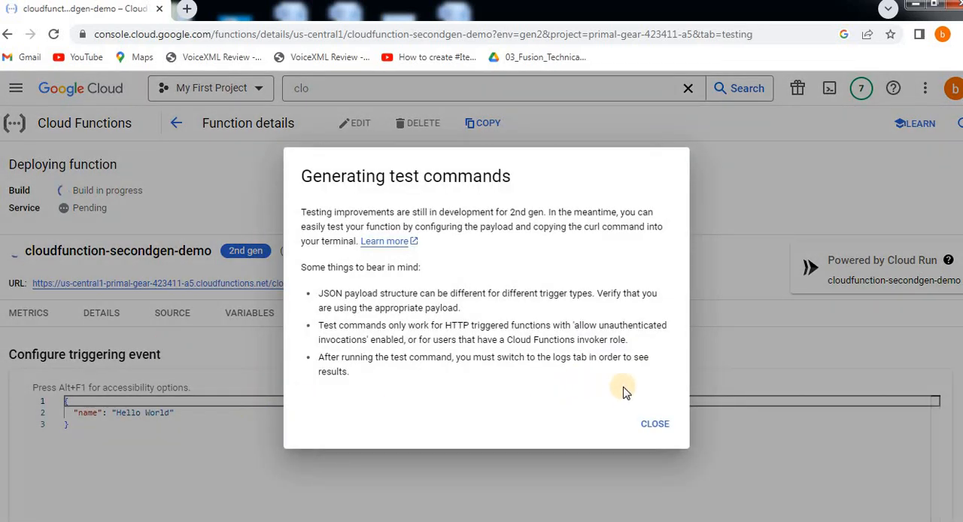
pyautogui.click(649, 424)
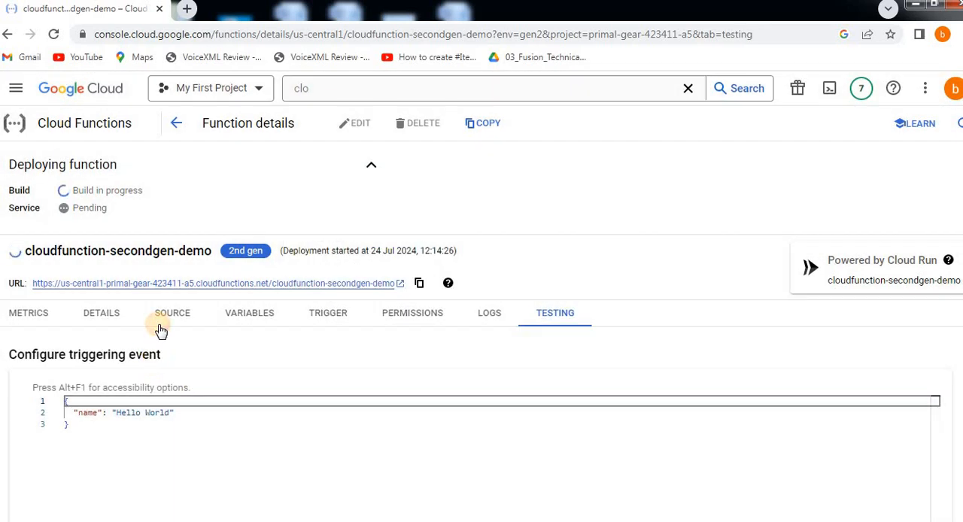
# Step: Revisit the function's source and details, and look through its metrics charts
pyautogui.click(161, 330)
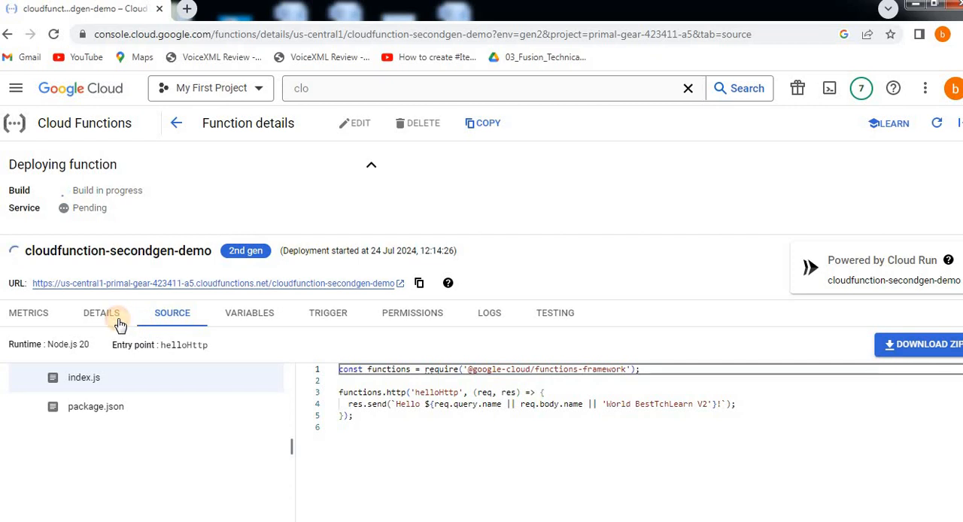
pyautogui.click(119, 324)
pyautogui.click(38, 315)
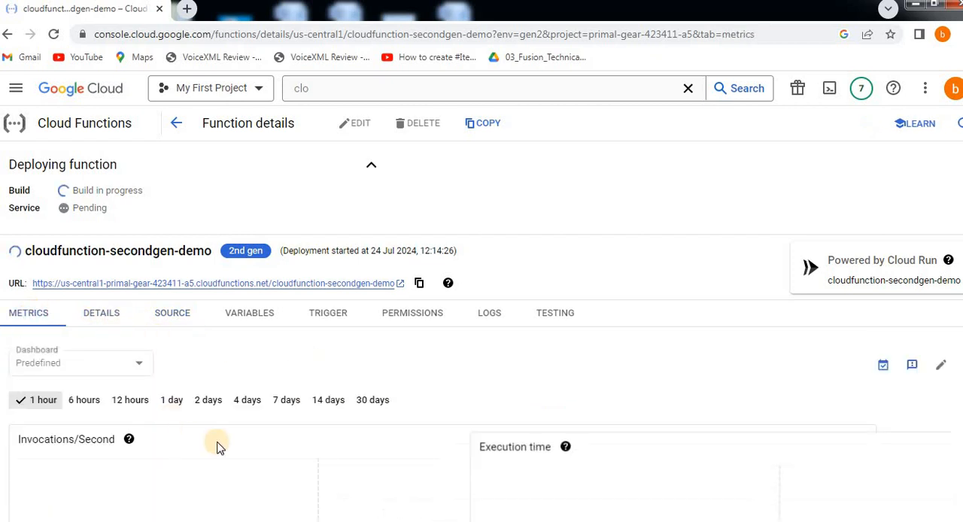
pyautogui.scroll(-3, 237, 428)
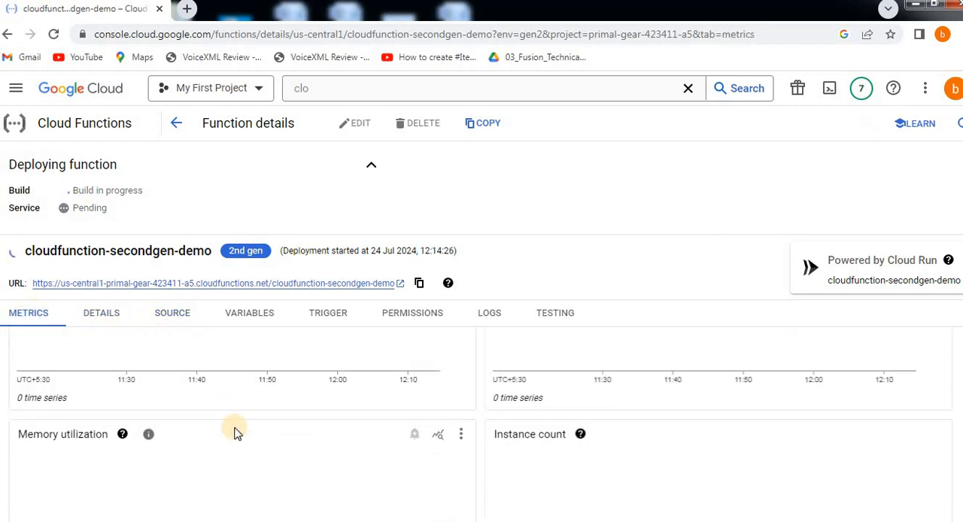
pyautogui.scroll(3, 235, 430)
pyautogui.scroll(-3, 233, 431)
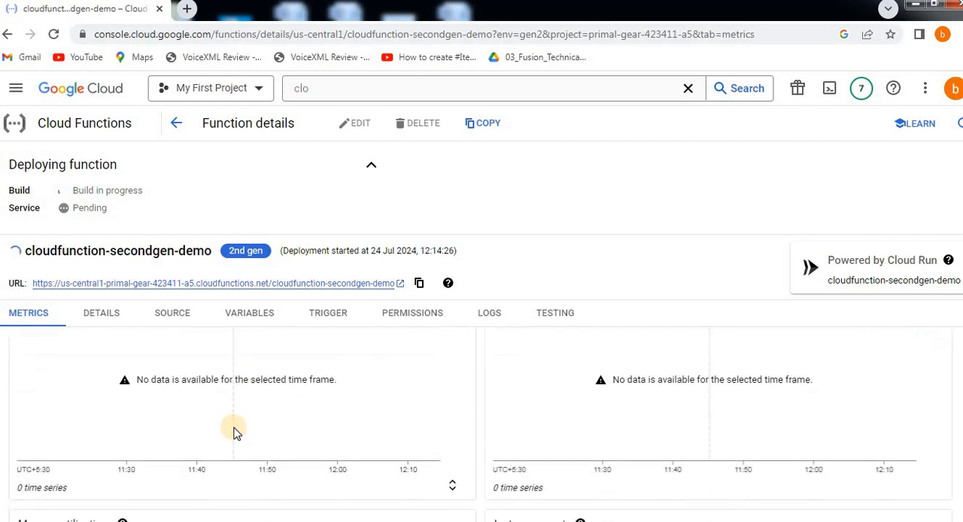
pyautogui.scroll(3, 233, 431)
pyautogui.scroll(-1, 233, 431)
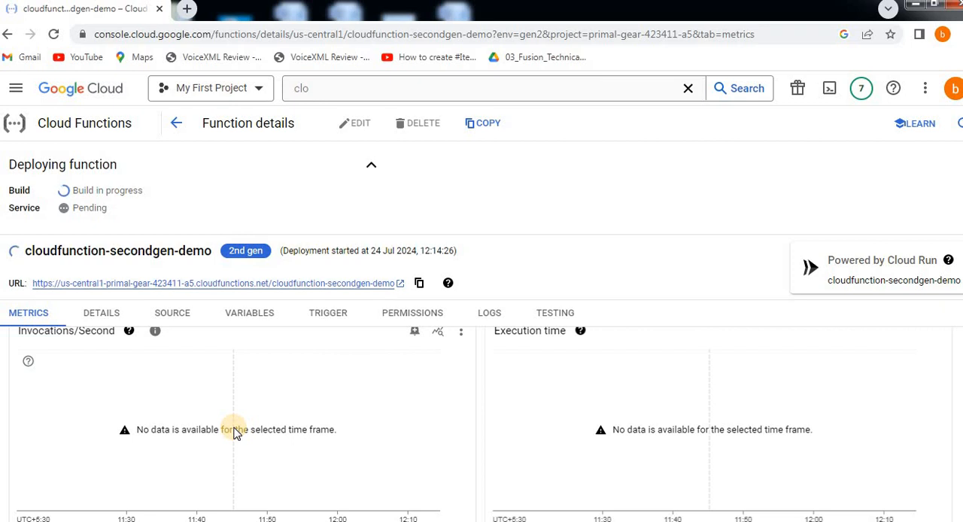
# Step: Look through the redeployed function's metrics, source, variables, trigger, permissions, logs and testing pages
pyautogui.scroll(-5, 233, 431)
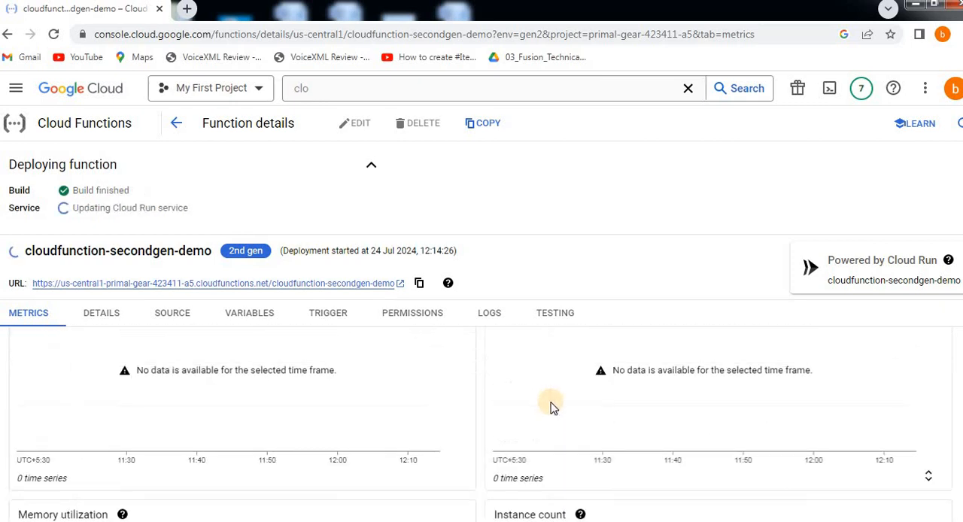
pyautogui.scroll(3, 464, 397)
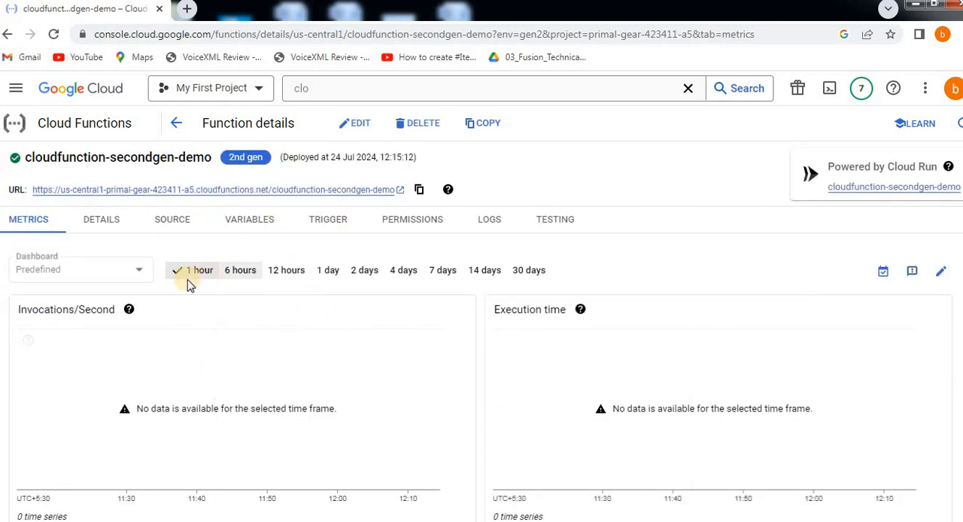
pyautogui.click(92, 219)
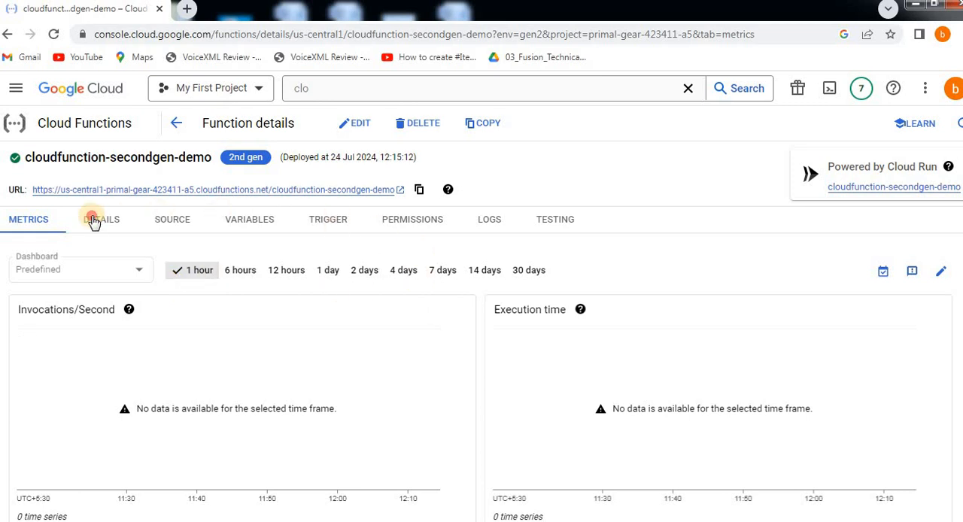
pyautogui.click(194, 226)
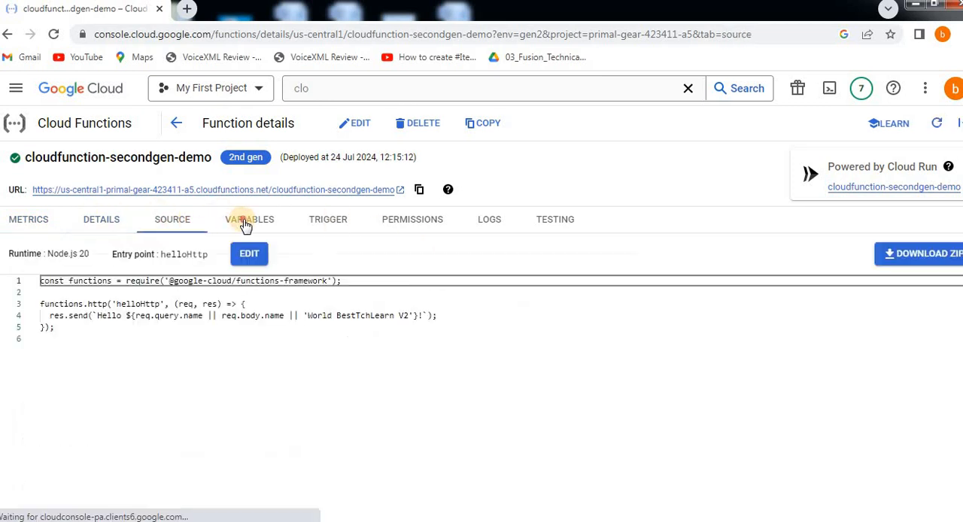
pyautogui.click(254, 219)
pyautogui.click(336, 224)
pyautogui.click(410, 228)
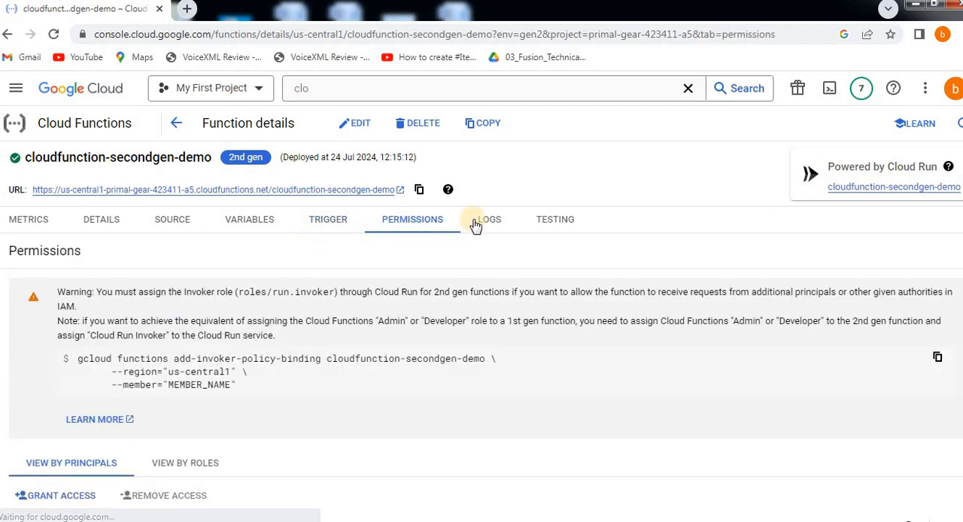
pyautogui.click(479, 223)
pyautogui.click(547, 224)
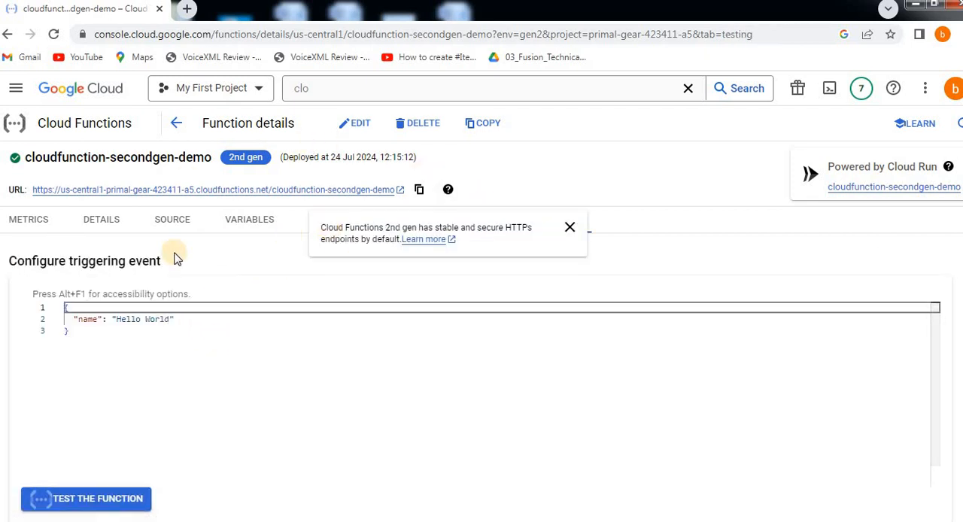
pyautogui.click(30, 219)
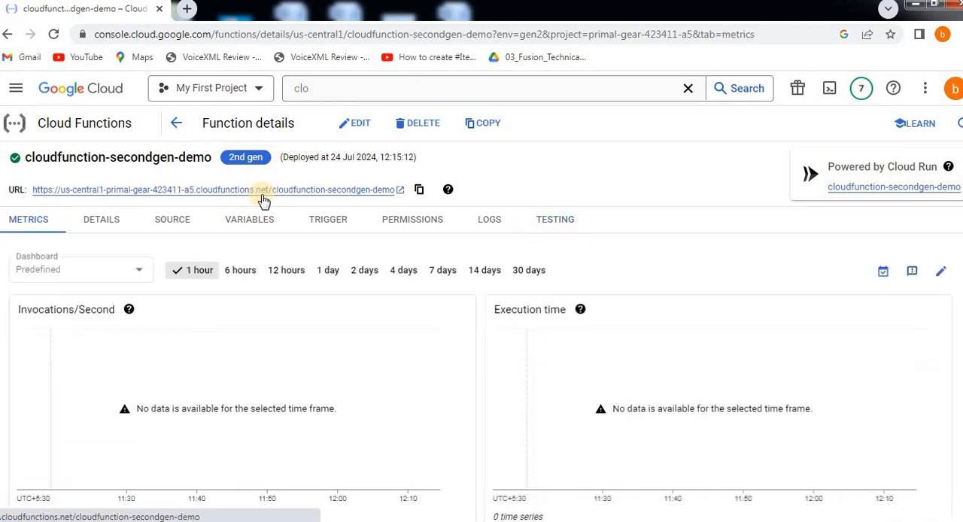
# Step: Open the function's HTTPS URL to check its response text, and return to the function details
pyautogui.click(261, 192)
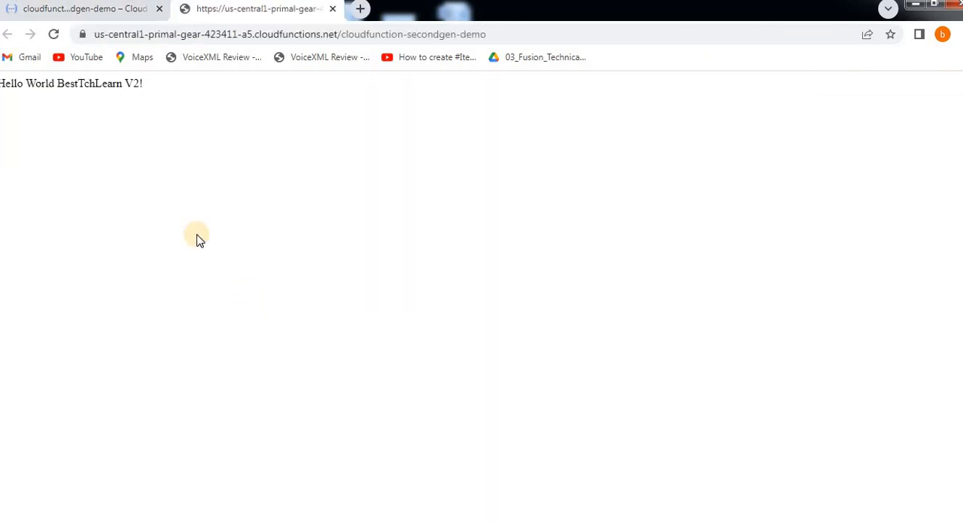
pyautogui.moveTo(14, 87); pyautogui.dragTo(148, 98)
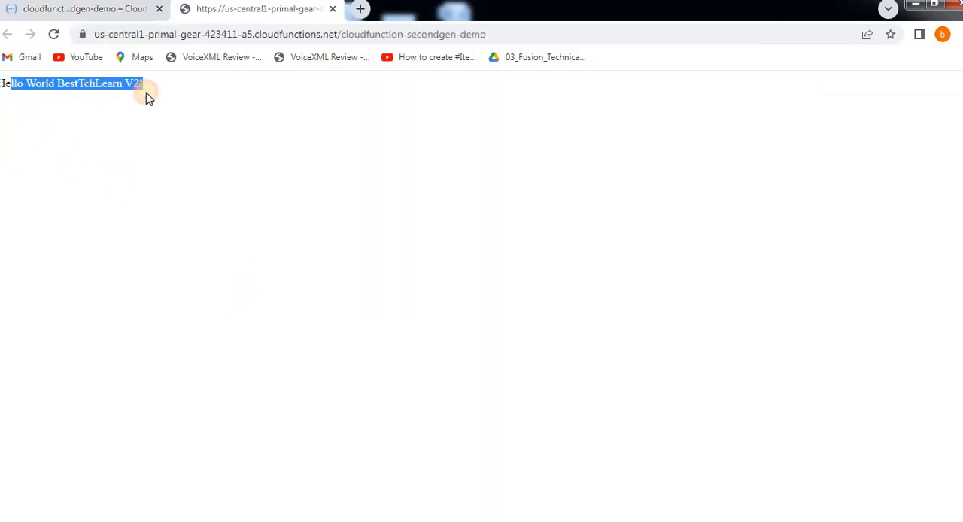
pyautogui.click(150, 96)
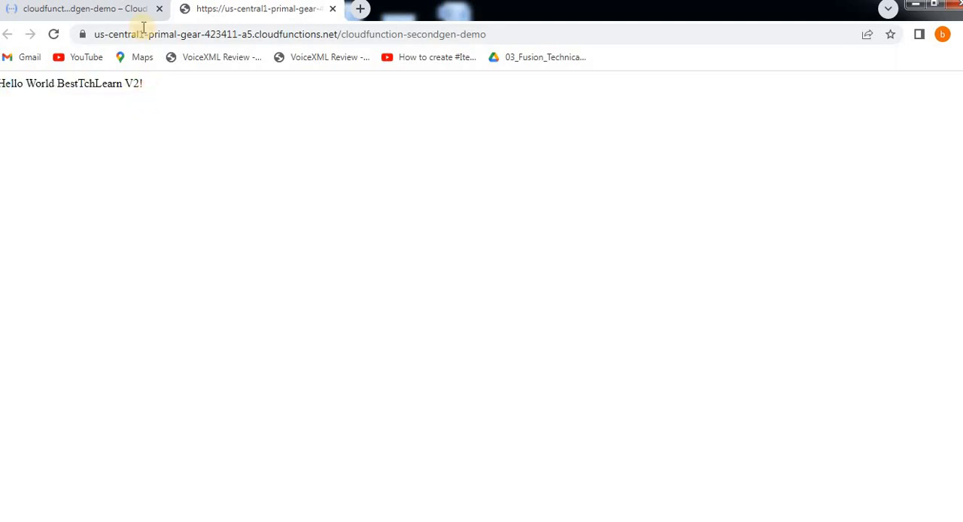
pyautogui.click(118, 14)
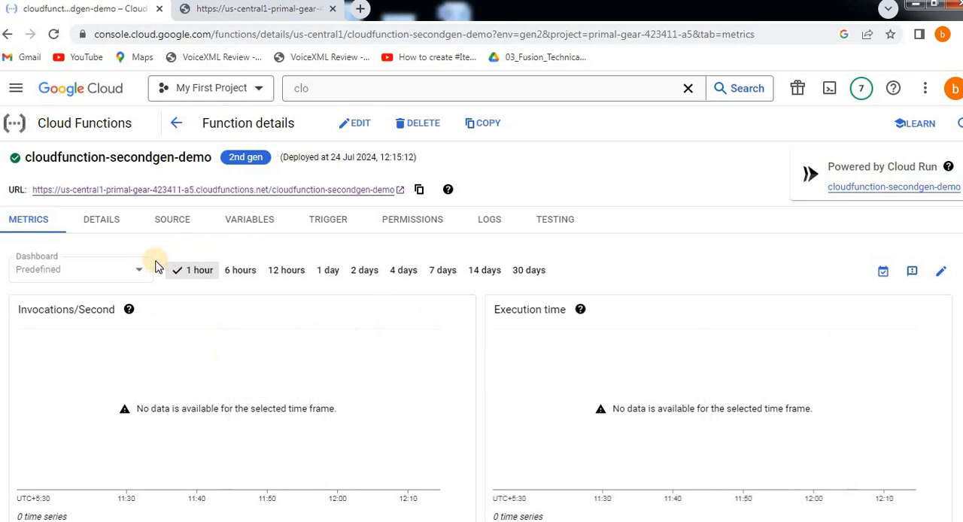
# Step: Review the function's general information and networking settings, and return to its metrics
pyautogui.click(112, 221)
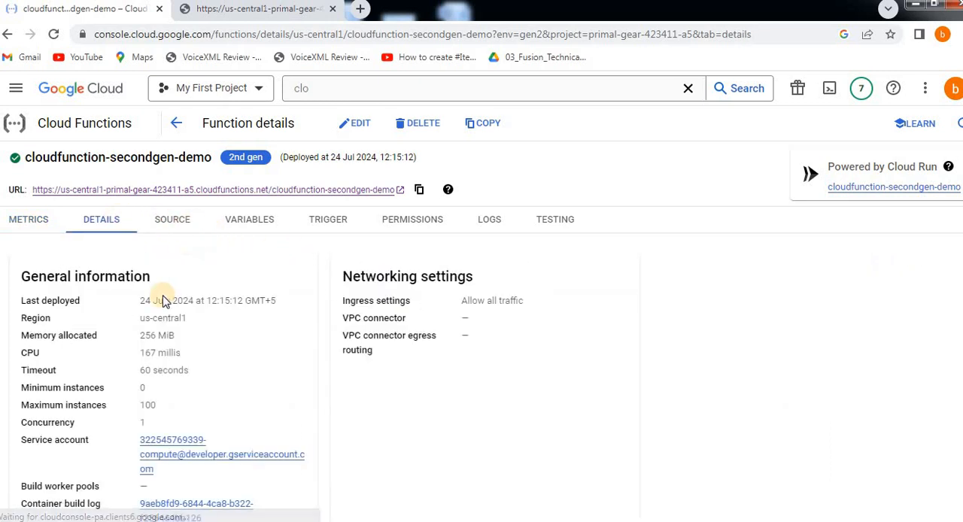
pyautogui.scroll(-2, 153, 385)
pyautogui.scroll(3, 150, 361)
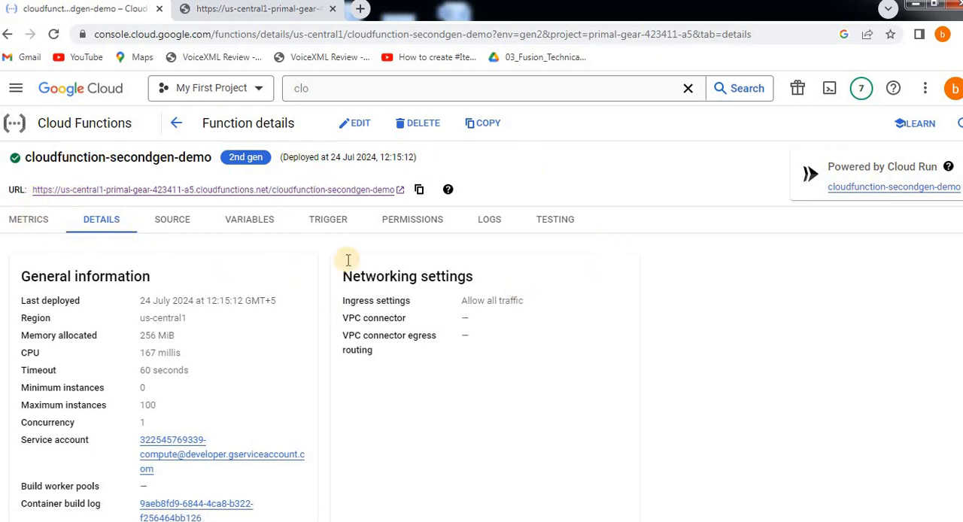
pyautogui.click(19, 220)
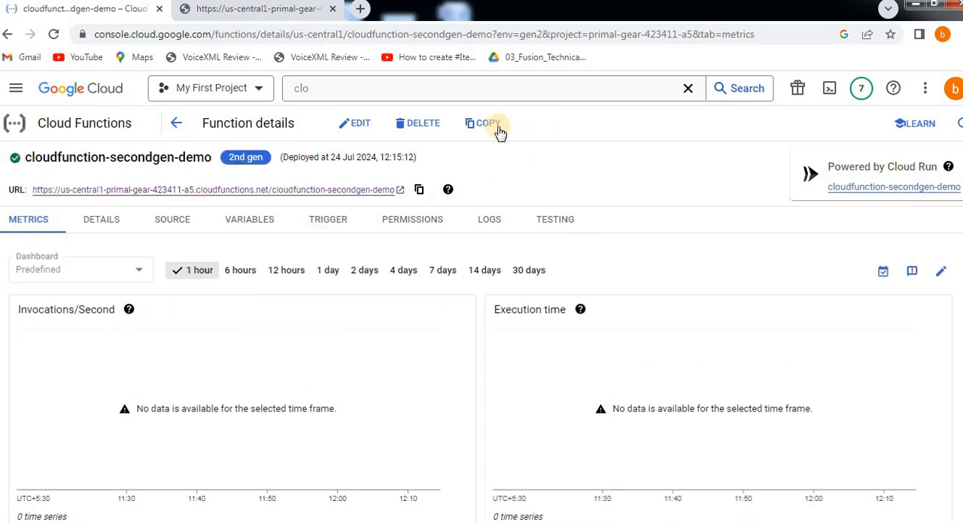
# Step: Go to Cloud Run and examine the revisions of the cloudfunction-secondgen-demo service, including their traffic and deployment times
pyautogui.click(186, 133)
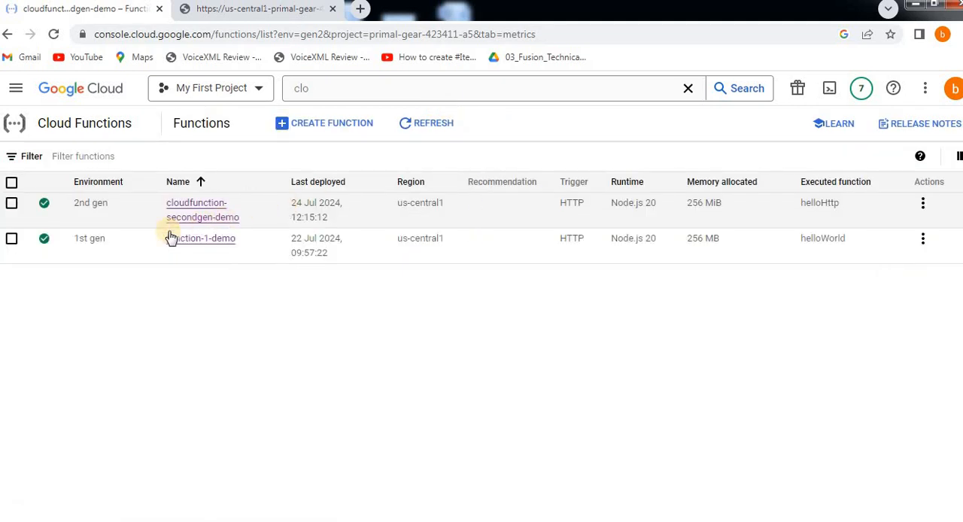
pyautogui.click(326, 92)
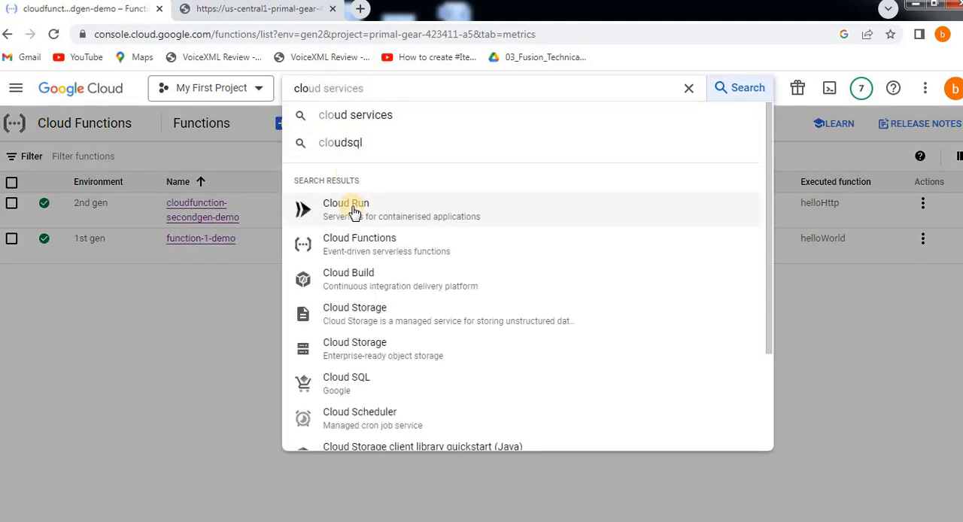
pyautogui.click(354, 210)
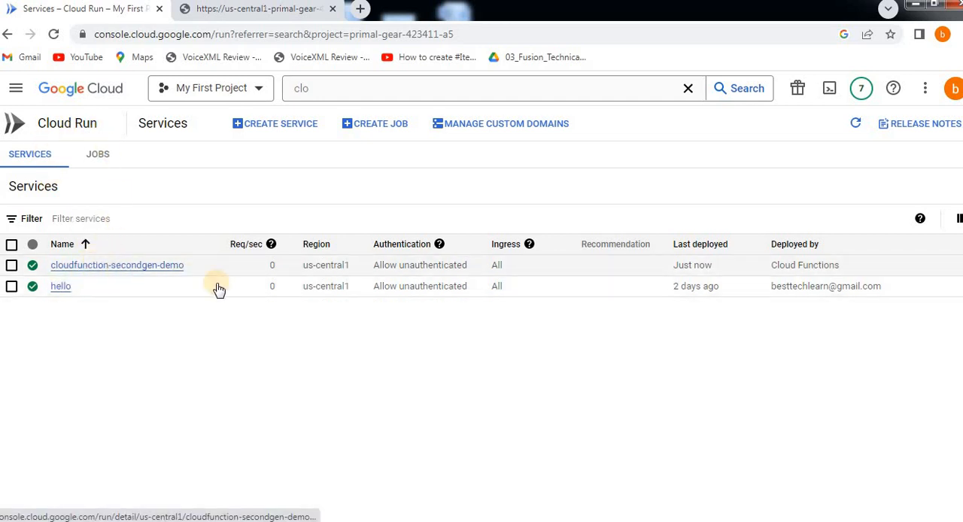
pyautogui.click(96, 270)
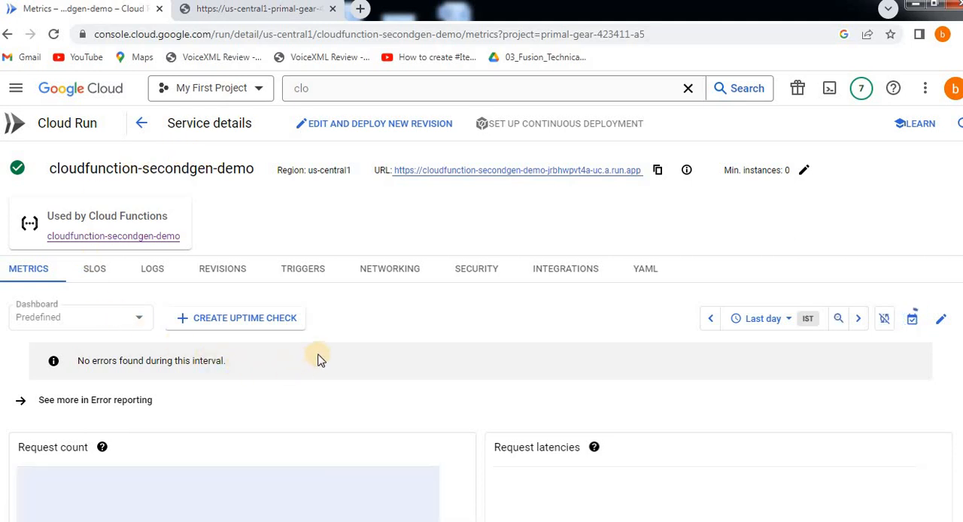
pyautogui.click(211, 272)
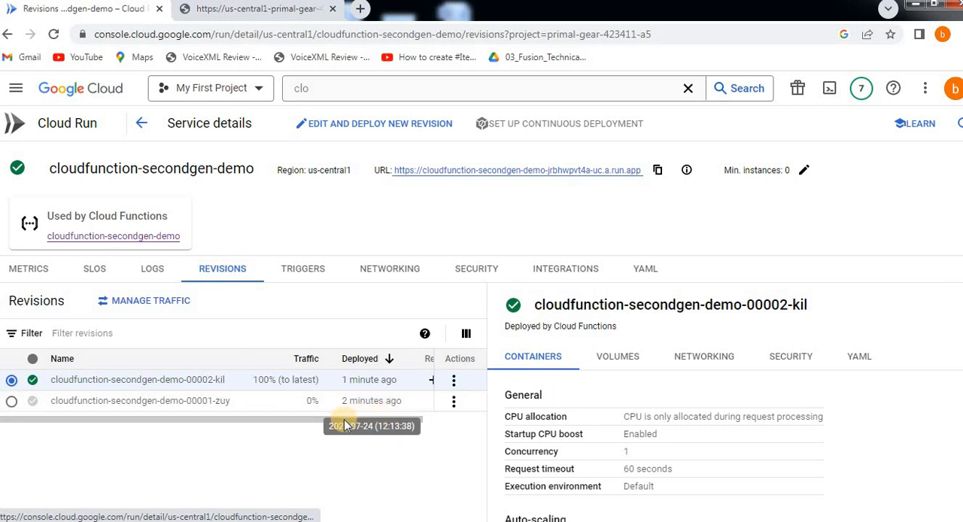
pyautogui.moveTo(264, 418)
pyautogui.mouseDown()
pyautogui.moveTo(350, 415)
pyautogui.moveTo(249, 422)
pyautogui.mouseUp()
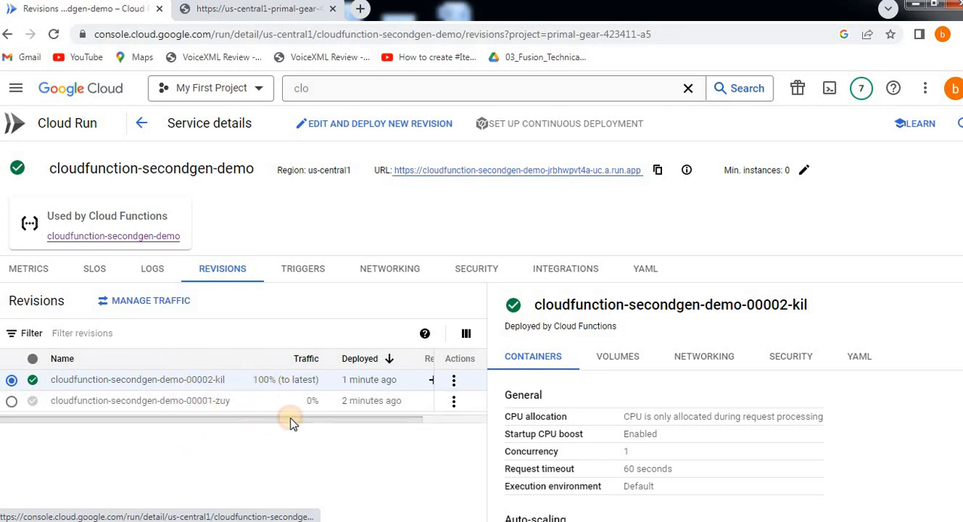
pyautogui.hscroll(1, 292, 423)
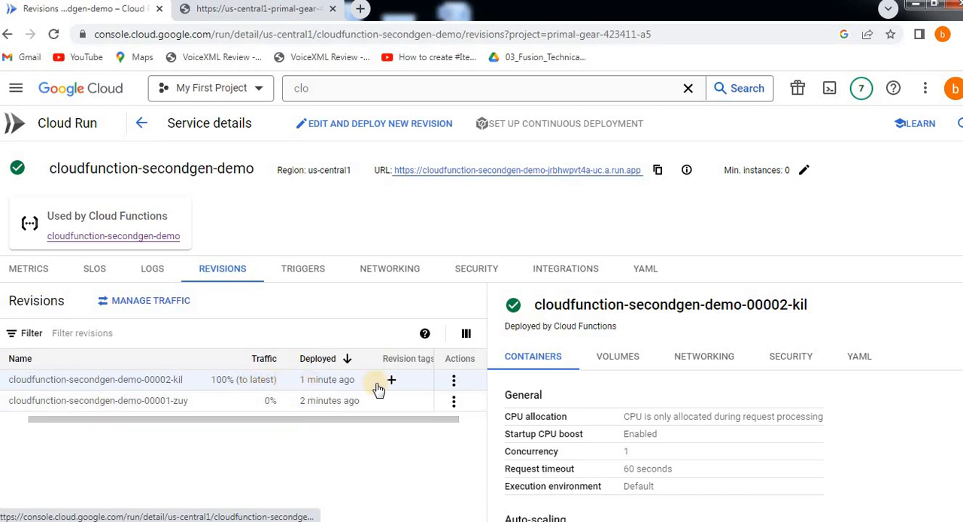
pyautogui.click(454, 381)
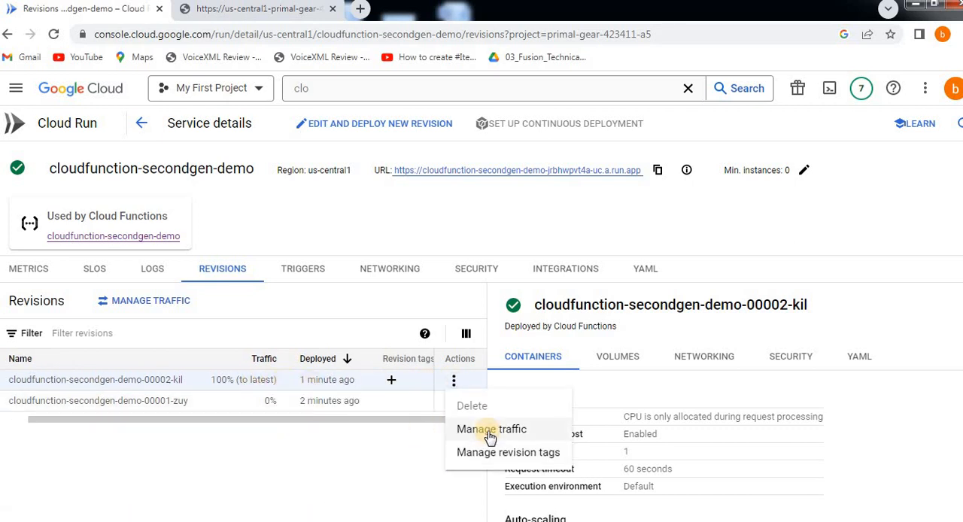
pyautogui.click(490, 437)
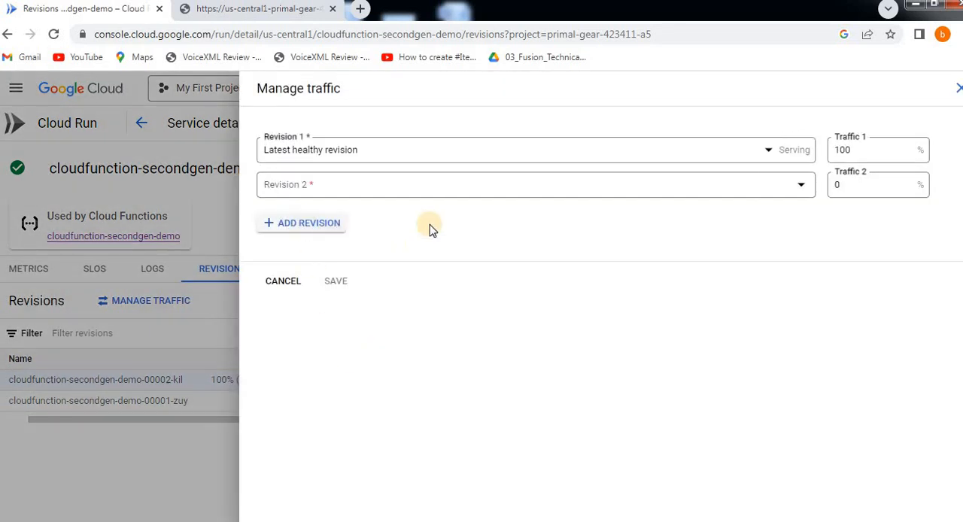
pyautogui.click(485, 160)
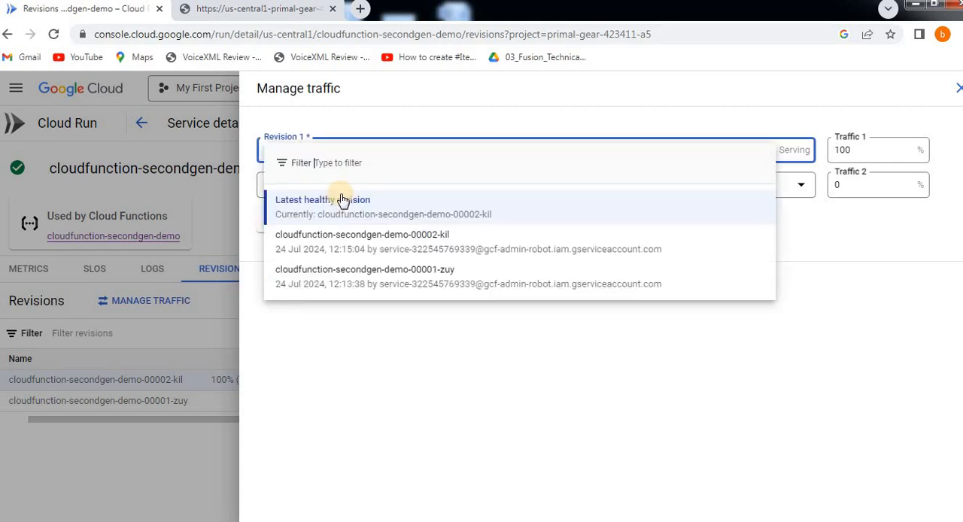
pyautogui.click(389, 250)
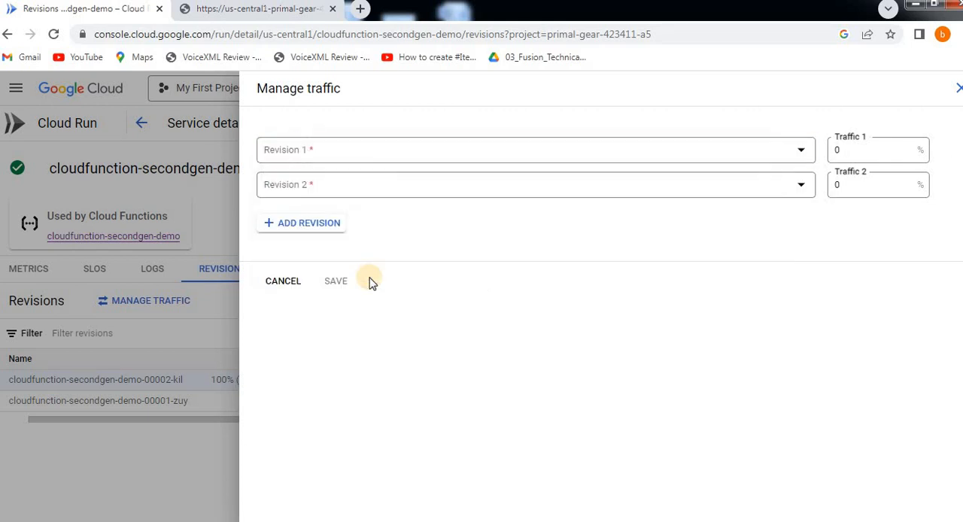
pyautogui.click(293, 186)
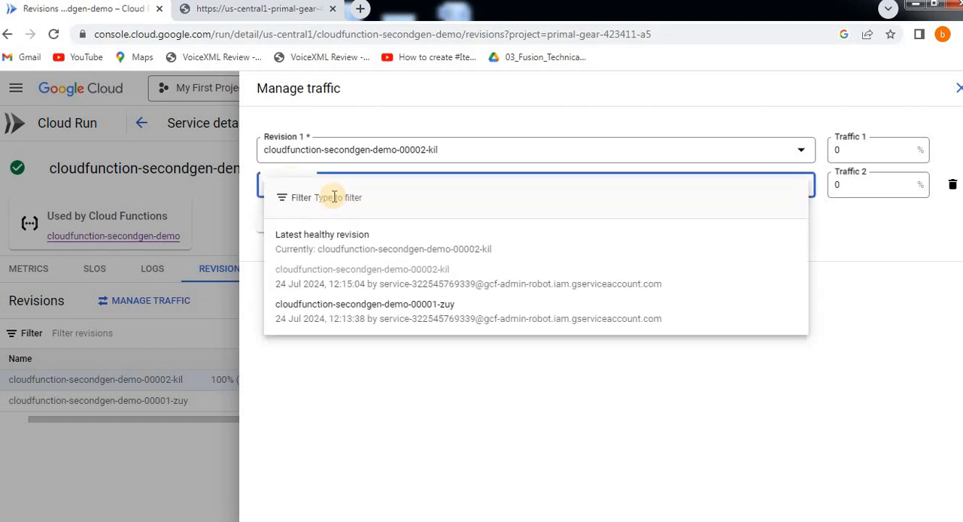
pyautogui.click(344, 384)
pyautogui.click(852, 148)
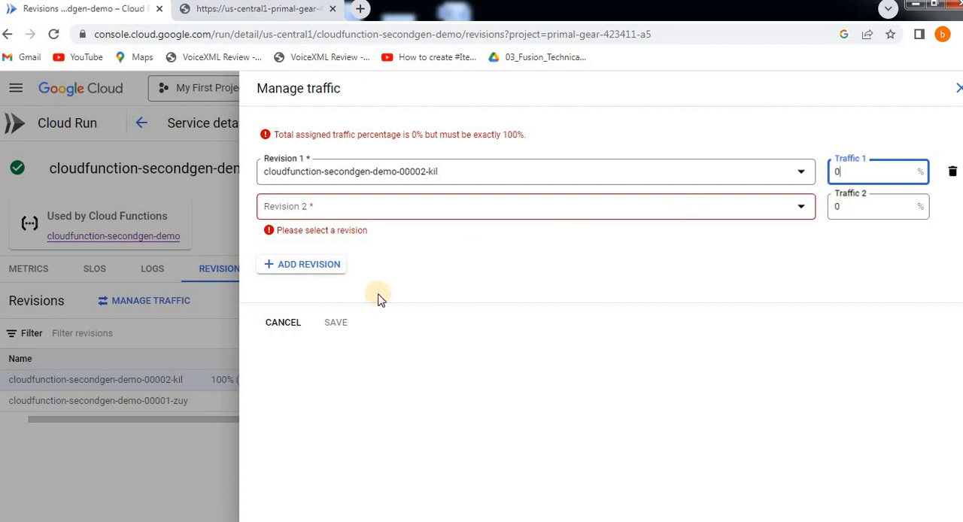
pyautogui.click(291, 323)
pyautogui.click(276, 323)
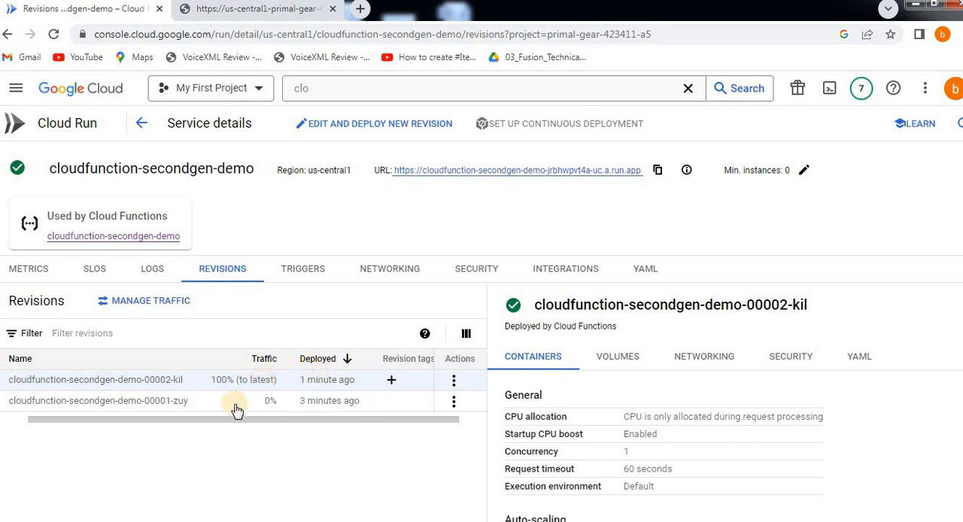
pyautogui.moveTo(167, 426); pyautogui.dragTo(80, 410)
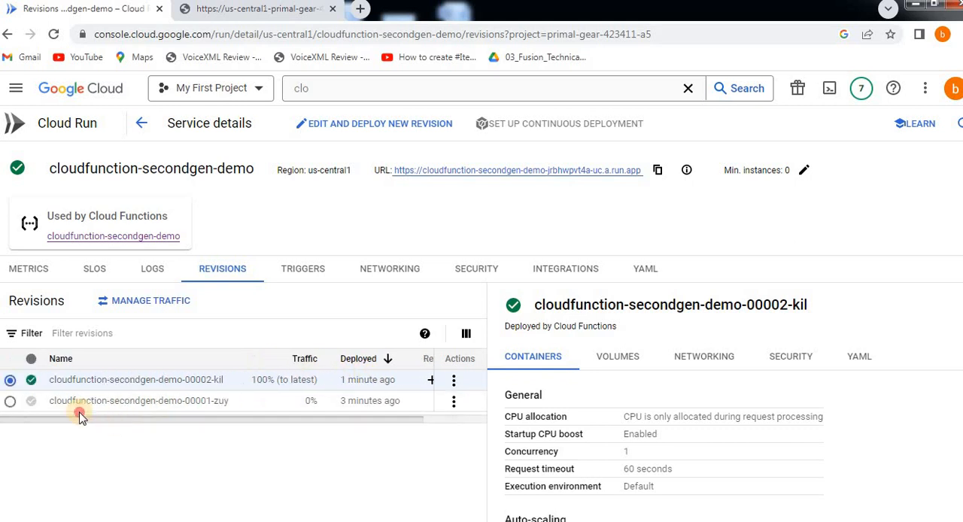